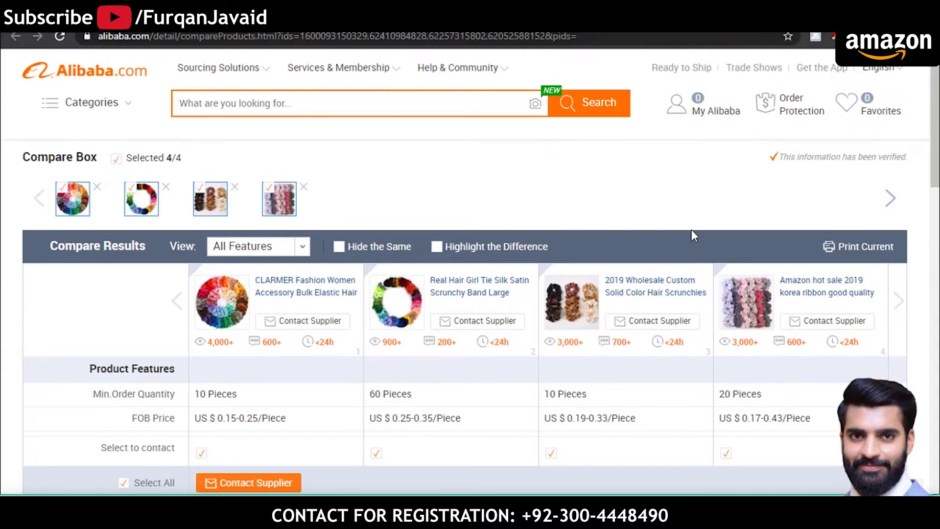
- Review the supplier details in the four-product scrunchies comparison and close the comparison page
{"action": "scroll", "coordinate": [691, 225], "scroll_direction": "down", "scroll_amount": 5}
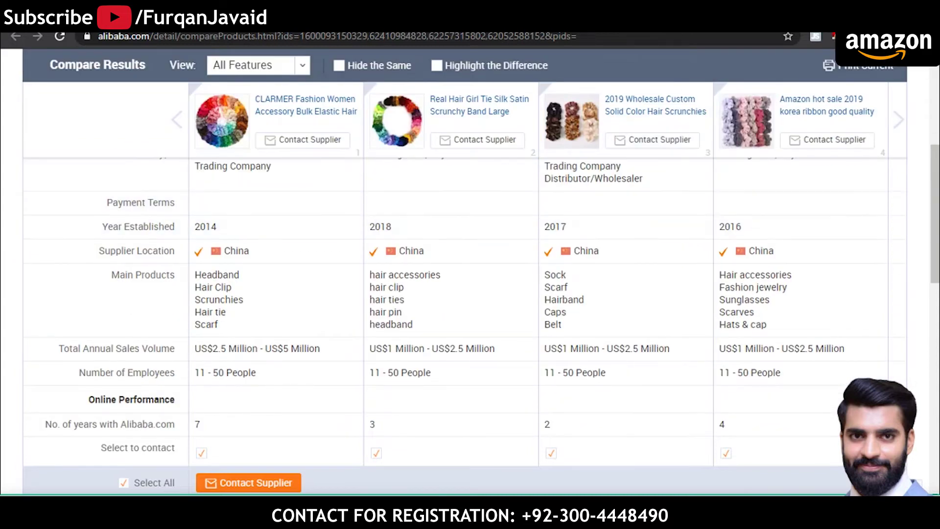
{"action": "key", "text": "ctrl+w"}
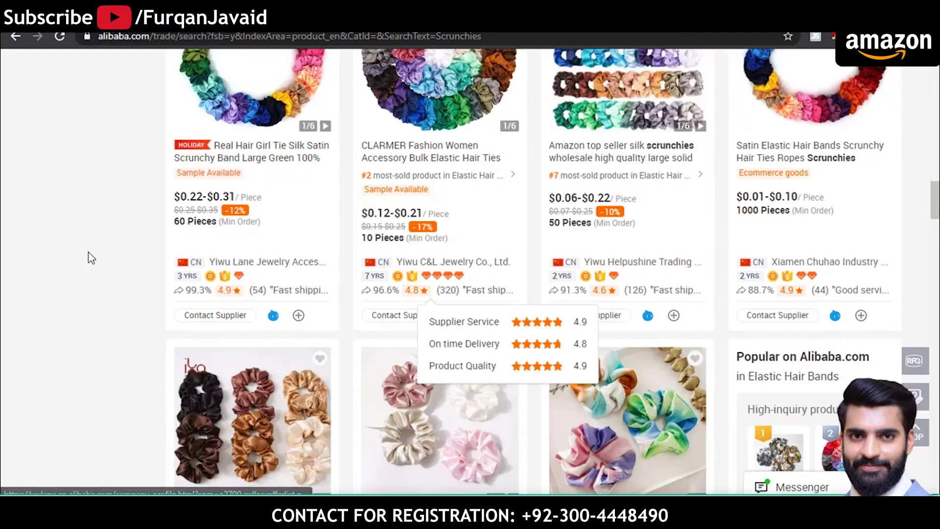
- Open a new Request for Quotation form from the account options on the Scrunchies search results page
{"action": "scroll", "coordinate": [91, 258], "scroll_direction": "up", "scroll_amount": 15}
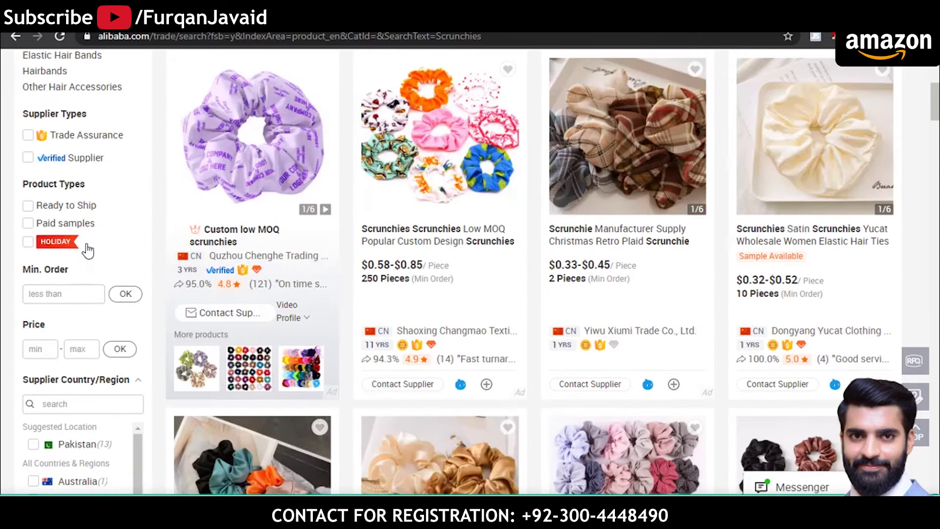
{"action": "scroll", "coordinate": [88, 251], "scroll_direction": "up", "scroll_amount": 5}
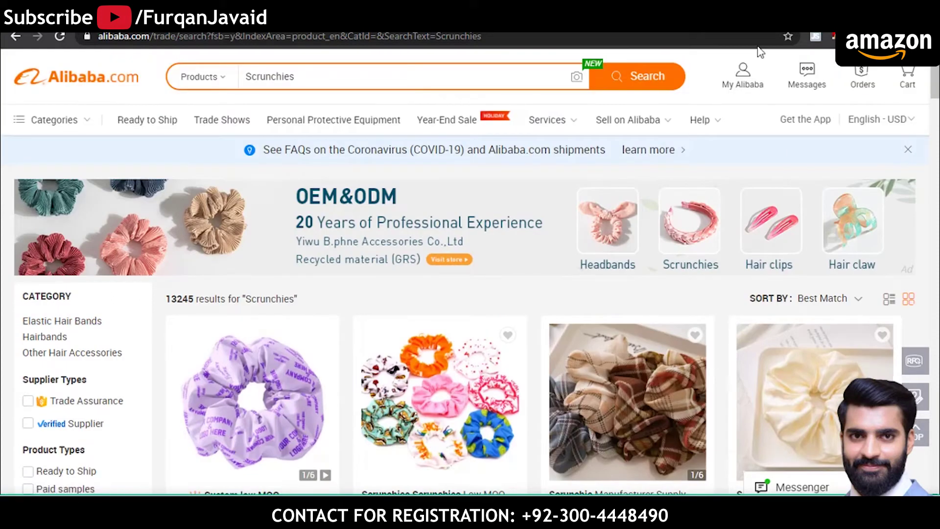
{"action": "mouse_move", "coordinate": [737, 84]}
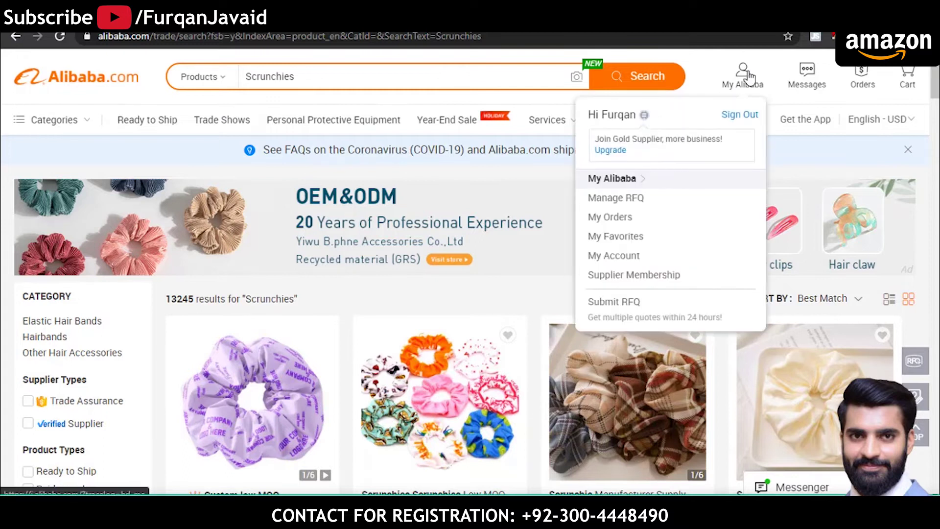
{"action": "left_click", "coordinate": [621, 305]}
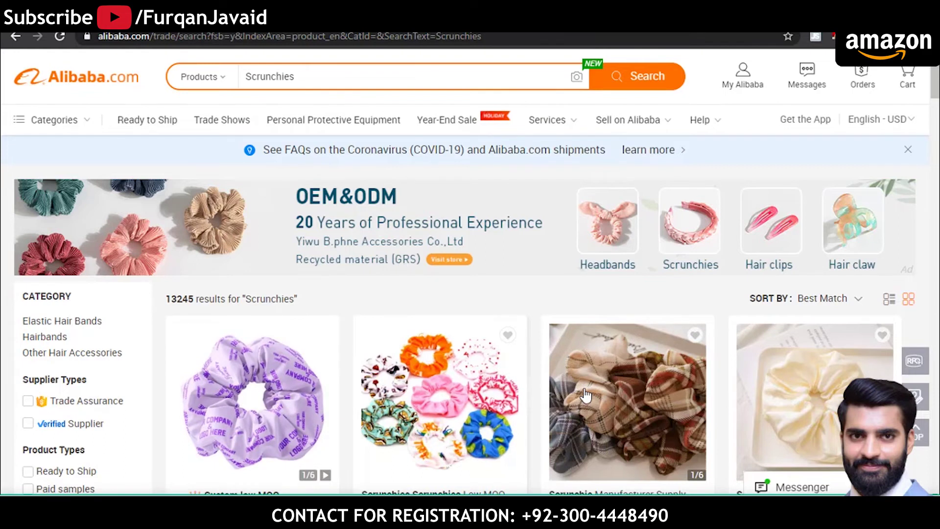
{"action": "scroll", "coordinate": [586, 395], "scroll_direction": "down", "scroll_amount": 3}
{"action": "scroll", "coordinate": [585, 396], "scroll_direction": "down", "scroll_amount": 1}
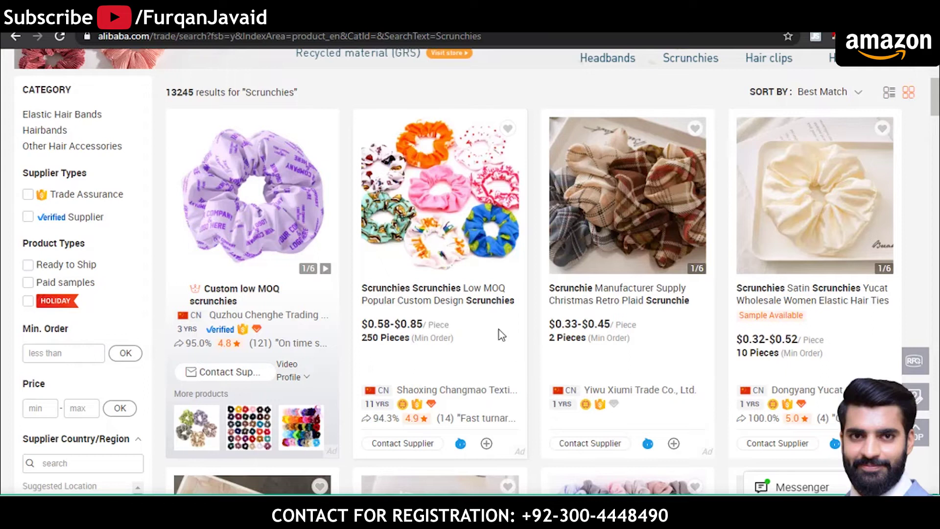
{"action": "scroll", "coordinate": [498, 329], "scroll_direction": "up", "scroll_amount": 4}
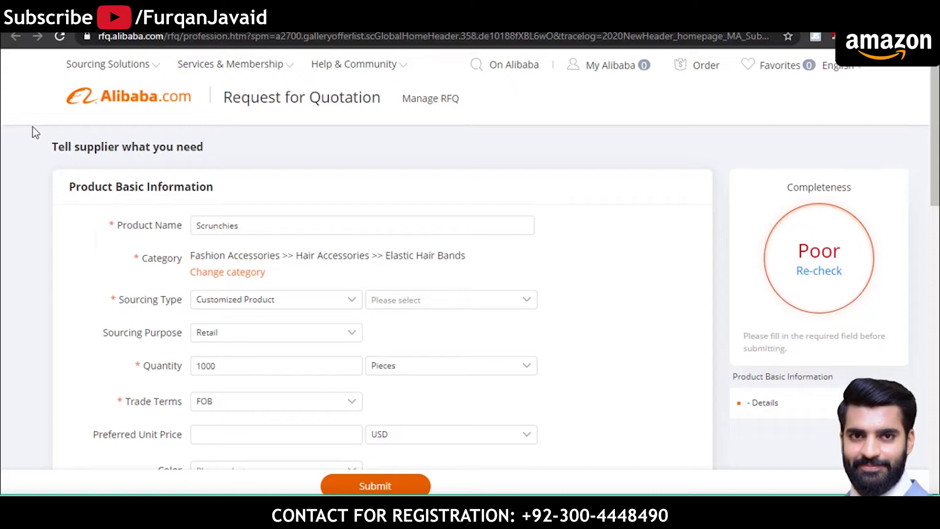
- Change the product name in the quotation request to "Velvet Scrunchies"
{"action": "scroll", "coordinate": [66, 223], "scroll_direction": "down", "scroll_amount": 1}
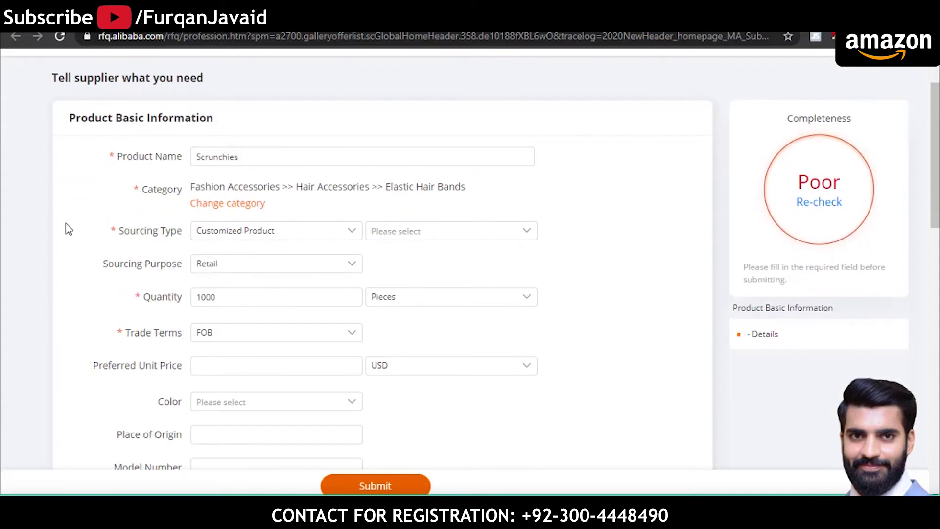
{"action": "left_click", "coordinate": [314, 159]}
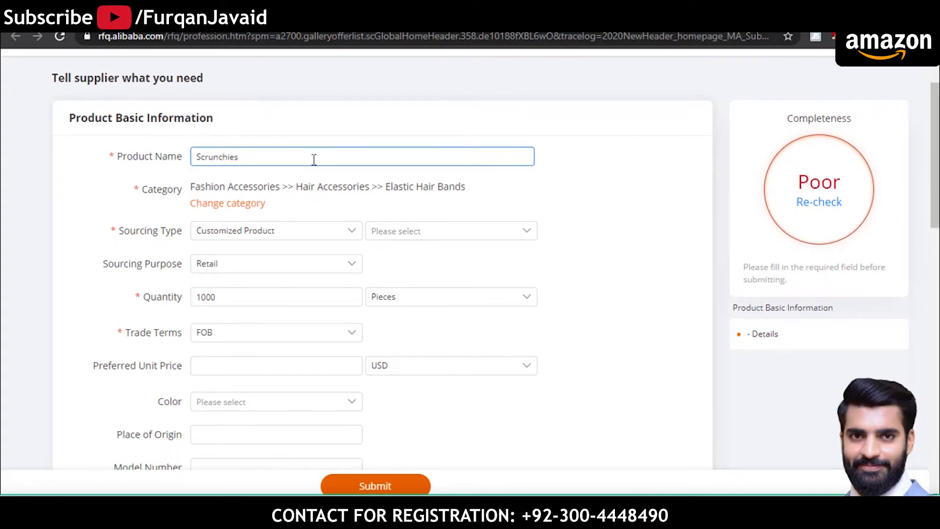
{"action": "key", "text": "BackSpace"}
{"action": "key", "text": "BackSpace"}
{"action": "key", "text": "BackSpace"}
{"action": "key", "text": "BackSpace"}
{"action": "key", "text": "BackSpace"}
{"action": "key", "text": "BackSpace"}
{"action": "key", "text": "BackSpace"}
{"action": "key", "text": "BackSpace"}
{"action": "key", "text": "BackSpace"}
{"action": "key", "text": "BackSpace"}
{"action": "type", "text": "Velvet Scrunchies"}
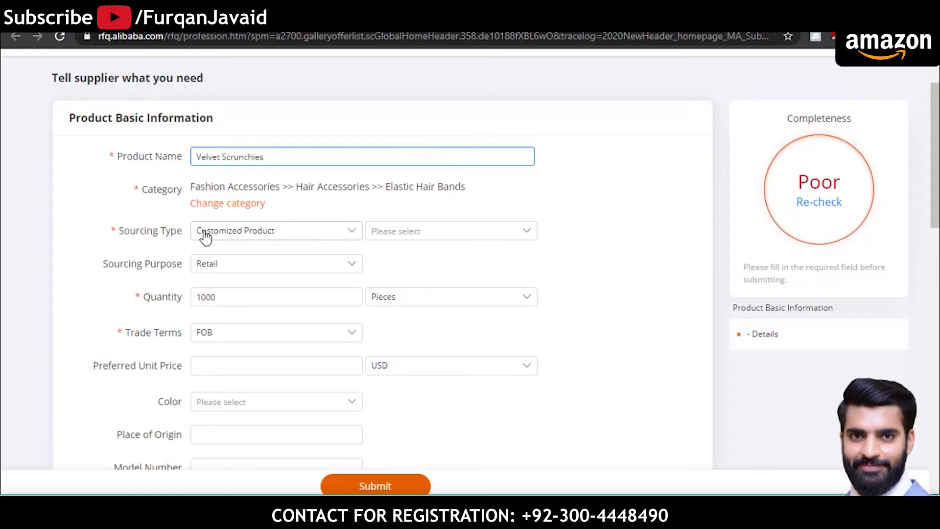
- Review the available options for the sourcing type and sourcing purpose in the quotation request
{"action": "left_click", "coordinate": [356, 234]}
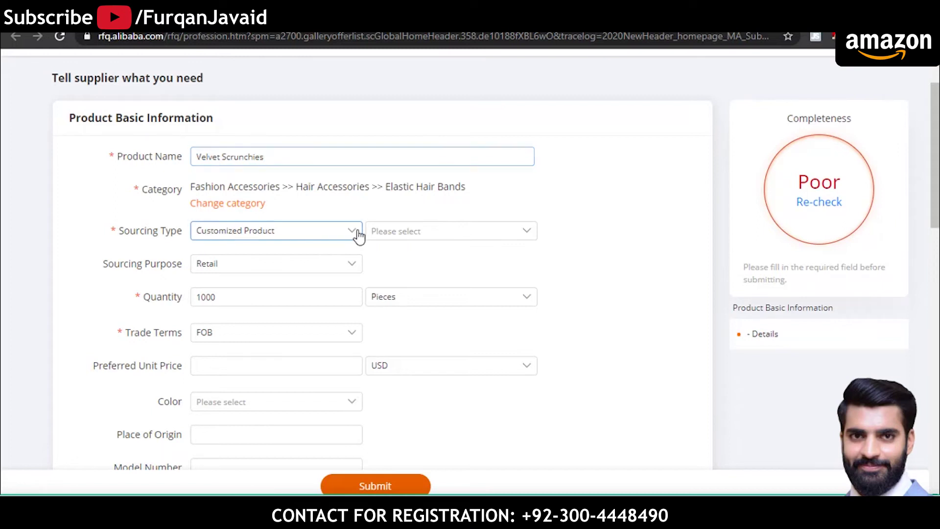
{"action": "left_click", "coordinate": [283, 297]}
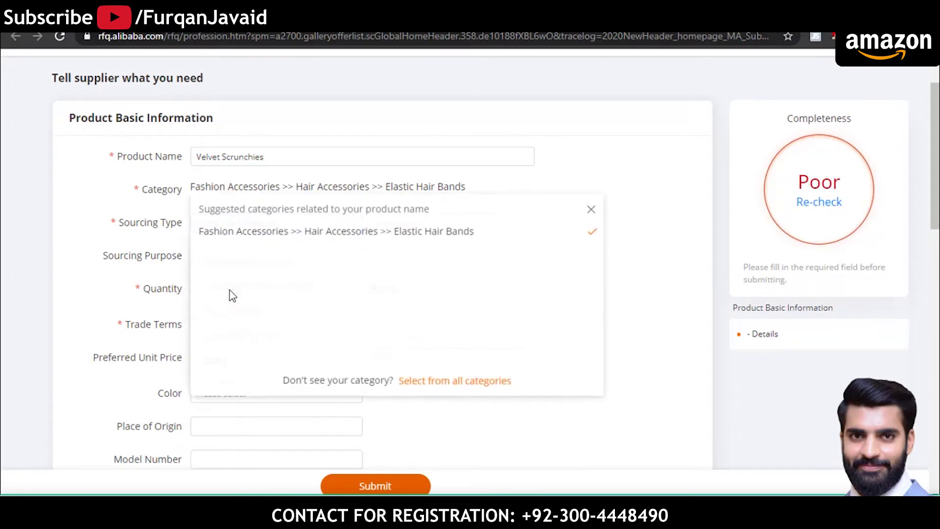
{"action": "left_click", "coordinate": [19, 222]}
{"action": "left_click", "coordinate": [248, 232]}
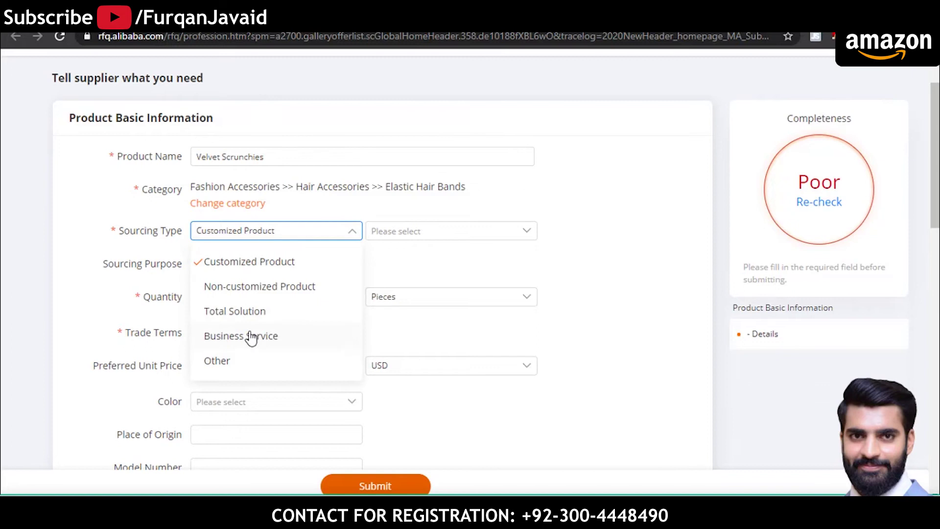
{"action": "left_click", "coordinate": [42, 259]}
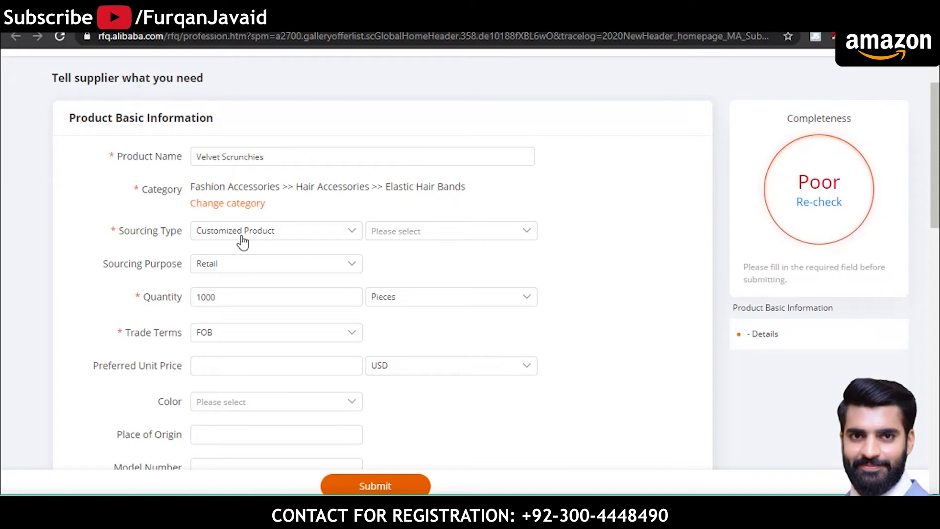
{"action": "left_click", "coordinate": [230, 268]}
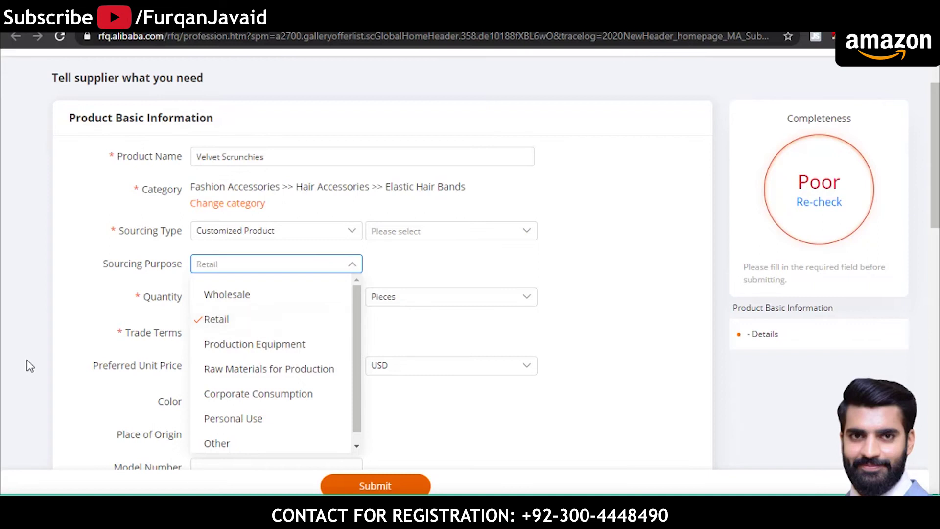
{"action": "left_click", "coordinate": [57, 362]}
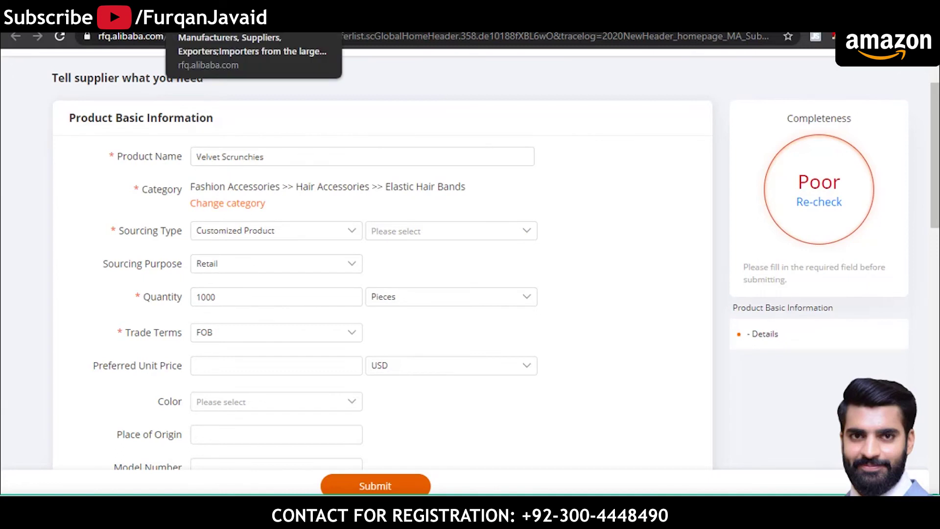
- Switch to Amazon, return to the Scrunchies search results and look through the listed products and pack sizes
{"action": "left_click", "coordinate": [538, 22]}
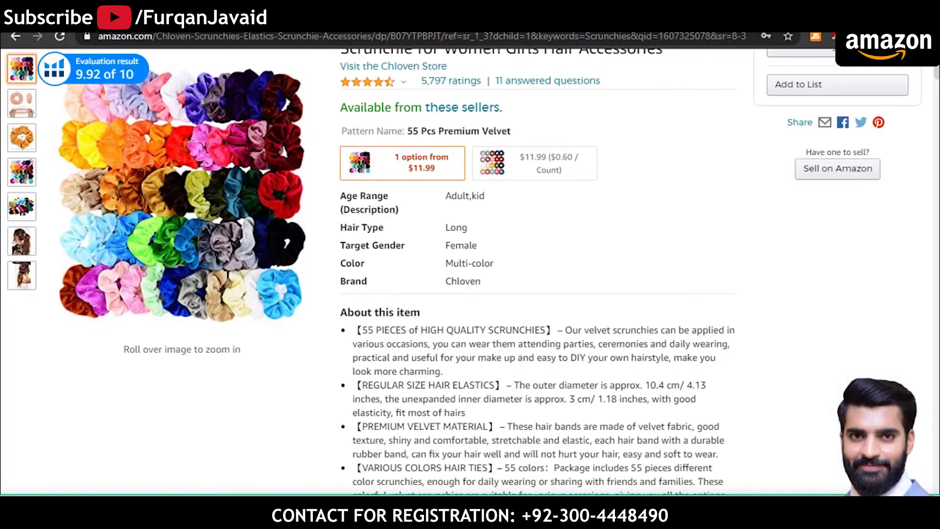
{"action": "left_click", "coordinate": [17, 40]}
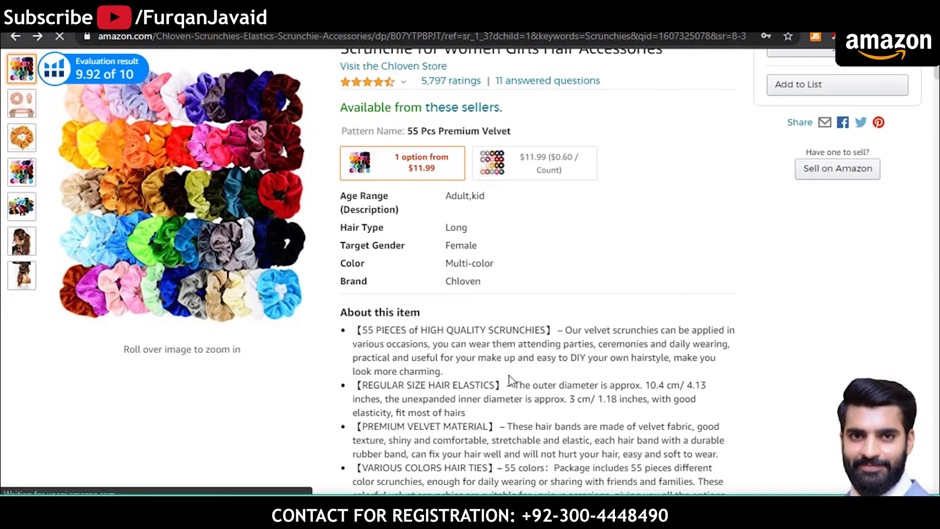
{"action": "scroll", "coordinate": [509, 377], "scroll_direction": "up", "scroll_amount": 4}
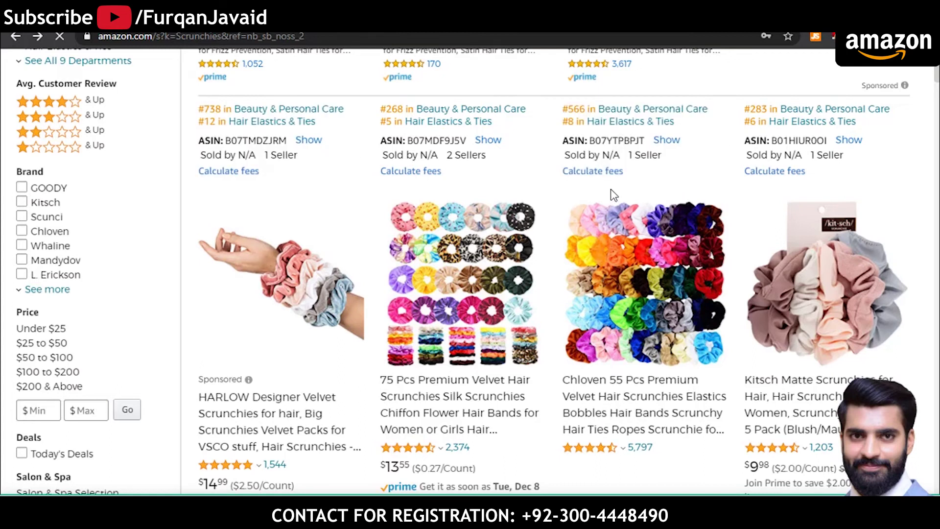
{"action": "scroll", "coordinate": [612, 190], "scroll_direction": "down", "scroll_amount": 12}
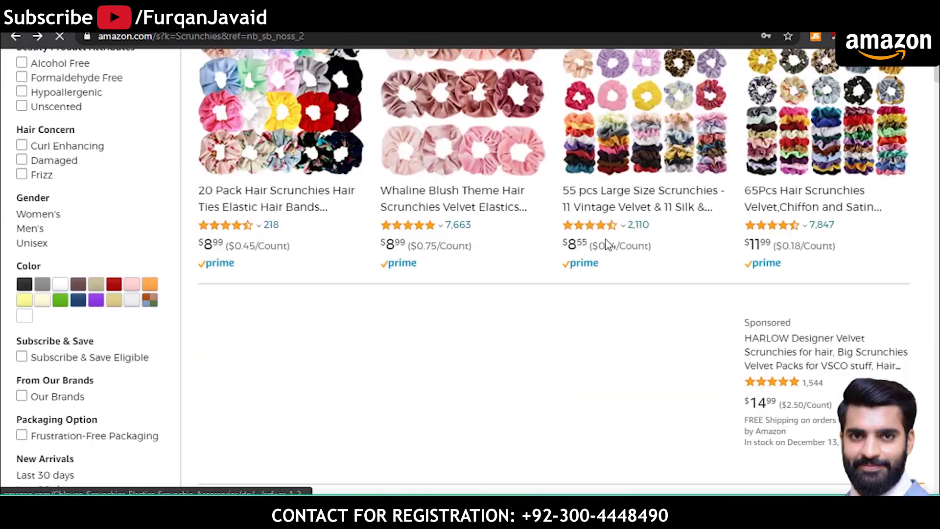
{"action": "scroll", "coordinate": [603, 247], "scroll_direction": "down", "scroll_amount": 10}
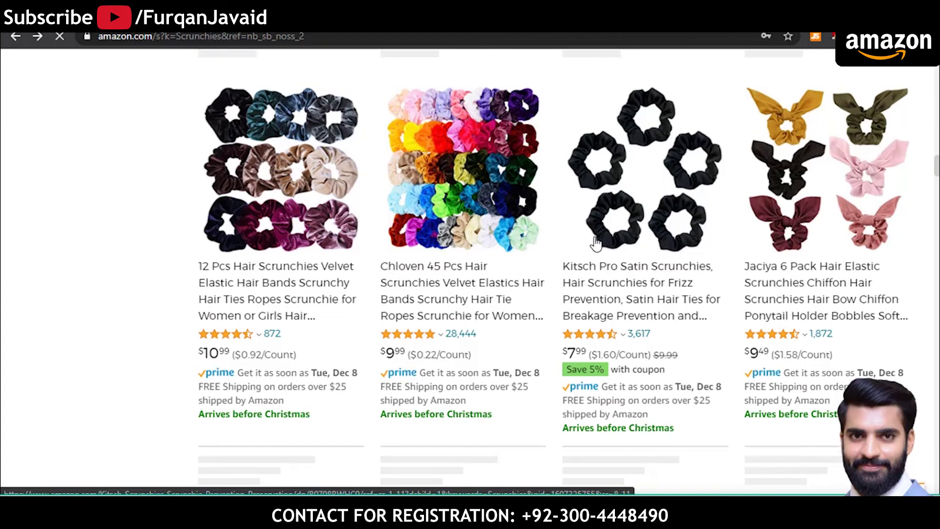
{"action": "scroll", "coordinate": [597, 240], "scroll_direction": "up", "scroll_amount": 15}
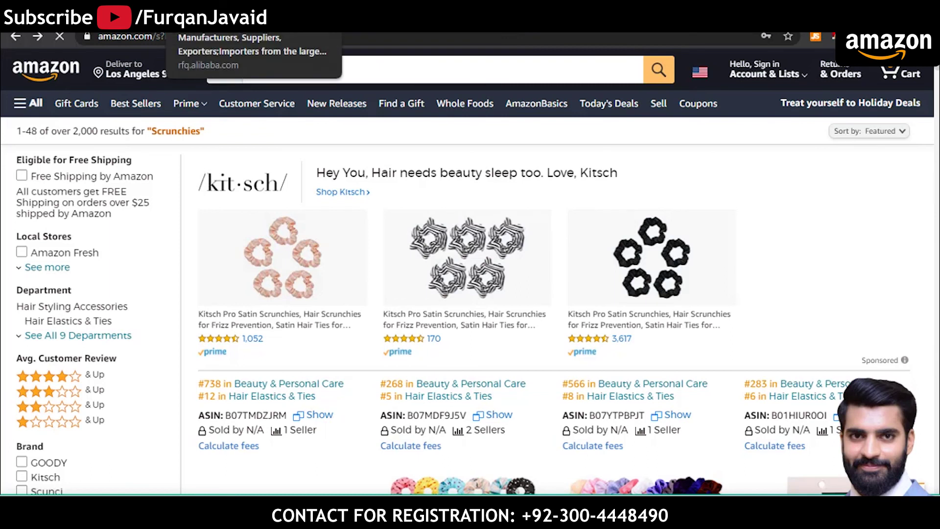
- Switch back to the Alibaba quotation request and set the quantity to 500 pieces
{"action": "left_click", "coordinate": [205, 22]}
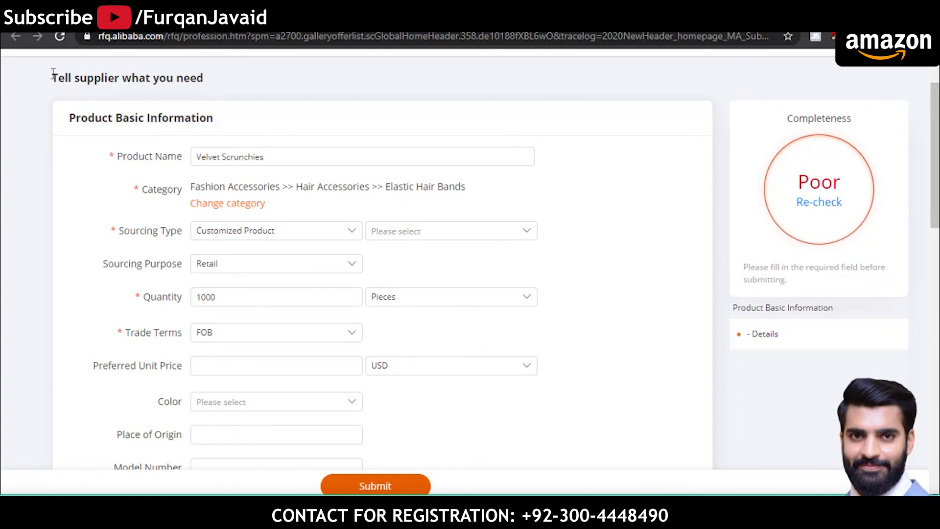
{"action": "left_click", "coordinate": [246, 297]}
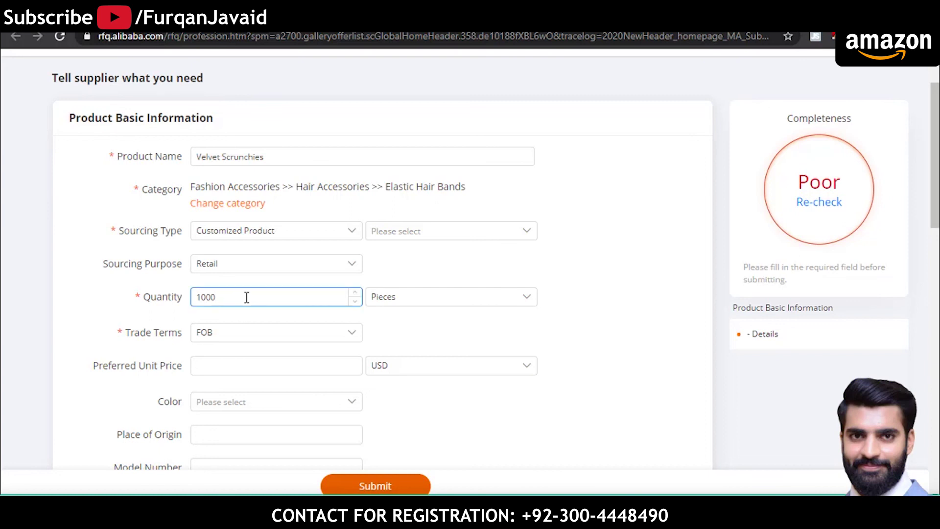
{"action": "key", "text": "BackSpace"}
{"action": "key", "text": "BackSpace"}
{"action": "key", "text": "BackSpace"}
{"action": "key", "text": "BackSpace"}
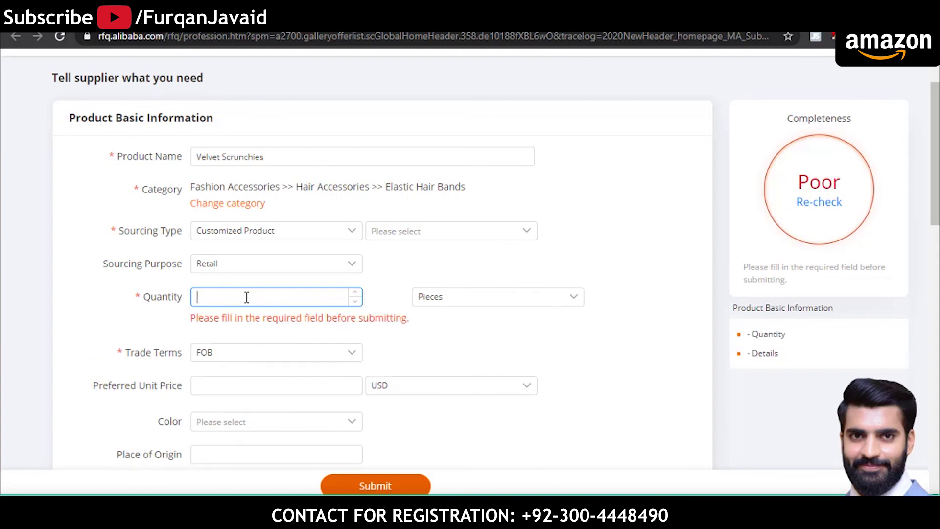
{"action": "type", "text": "500"}
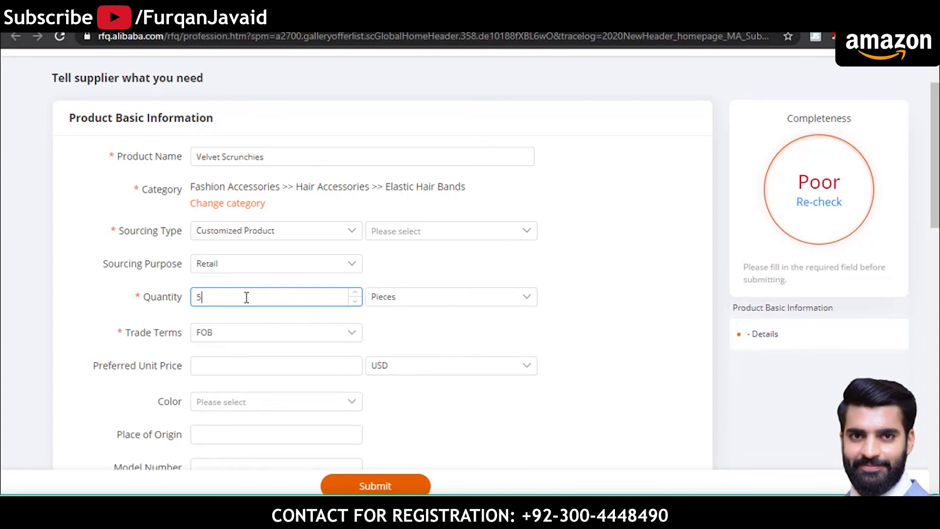